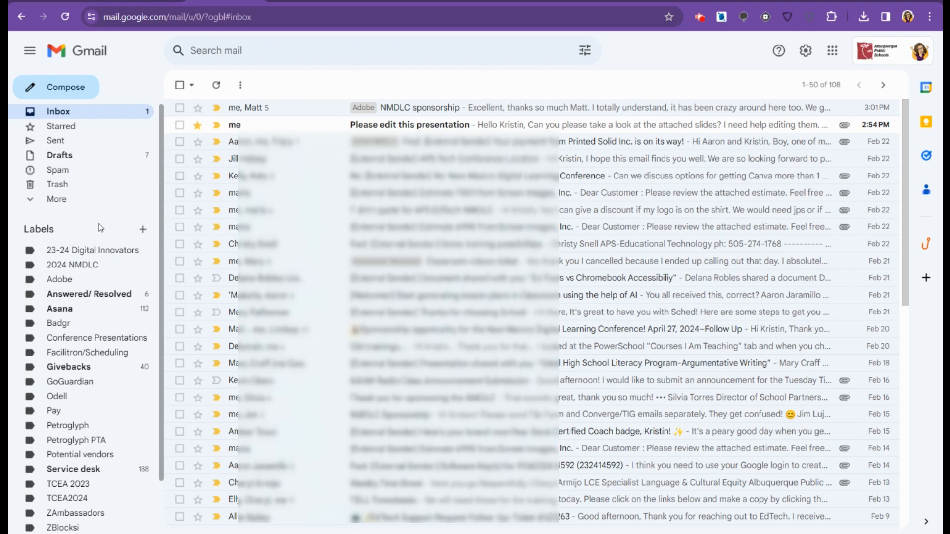
Open the form for creating a new label, and cancel it without entering a name
click(143, 230)
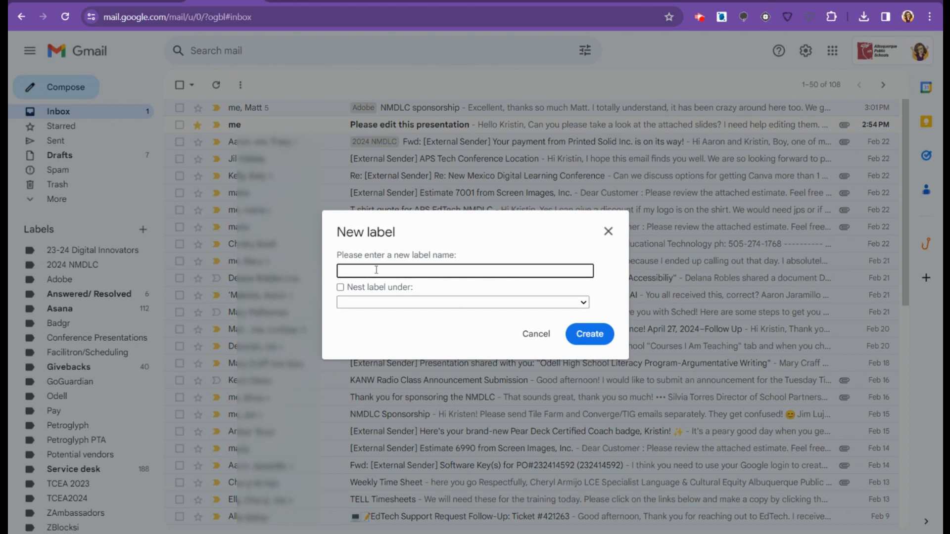
click(536, 334)
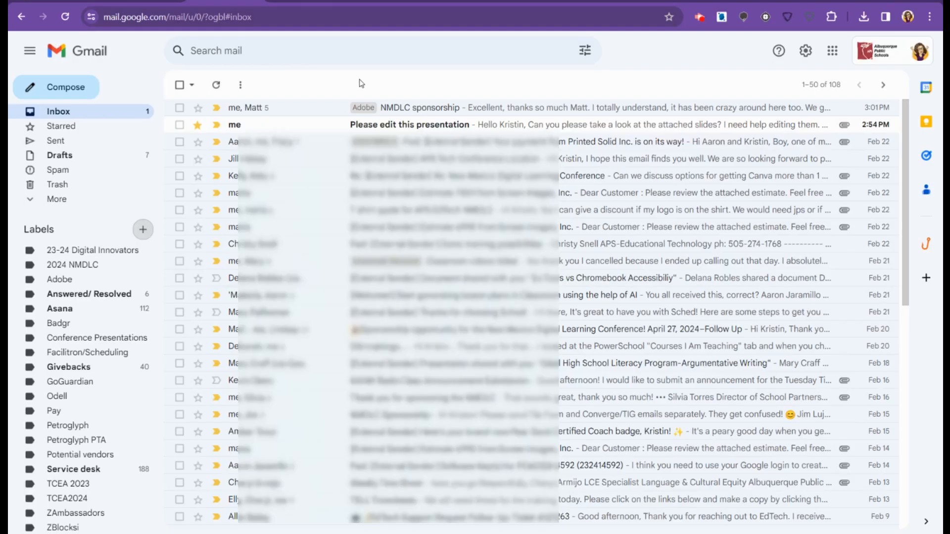
Move the "NMDLC sponsorship" conversation to the Adobe label, and view that label's messages
click(179, 110)
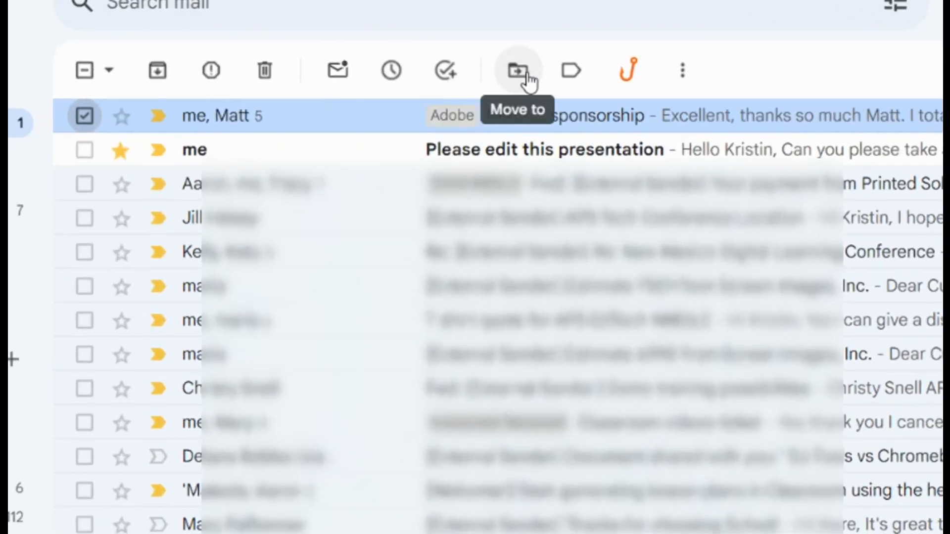
click(529, 79)
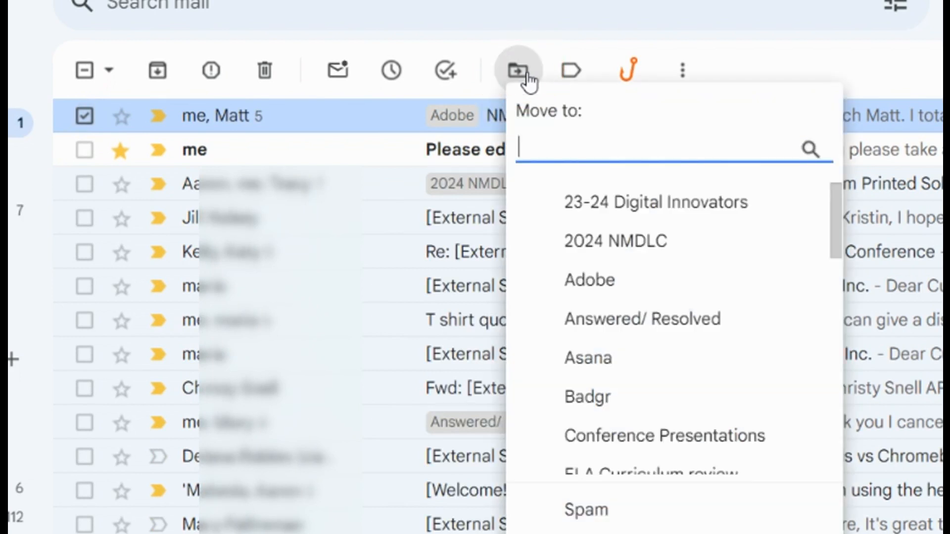
click(577, 79)
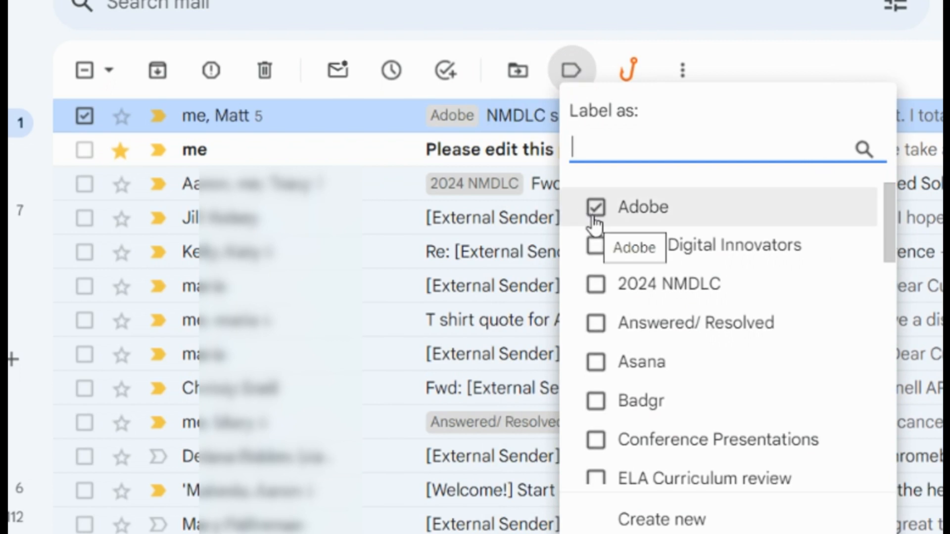
click(741, 47)
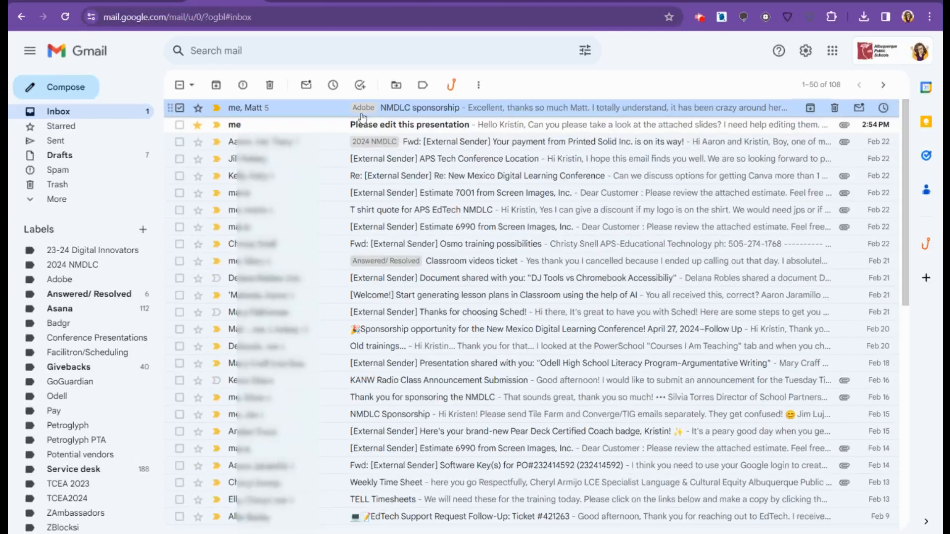
click(396, 85)
click(429, 189)
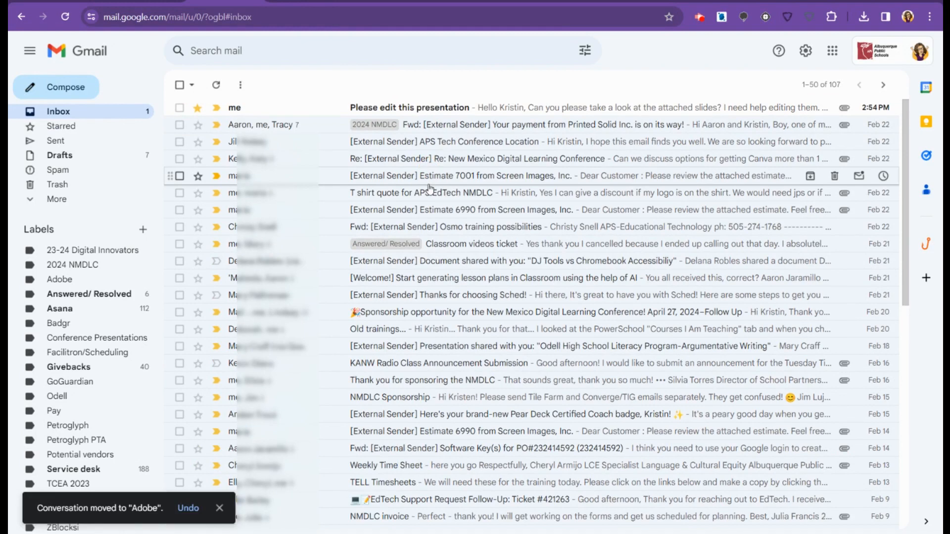
click(59, 280)
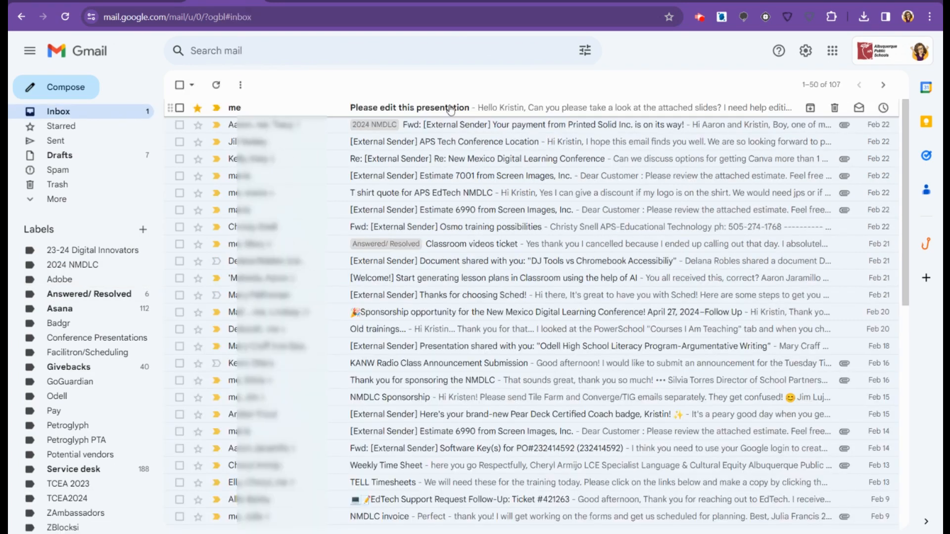
Open the "Please edit this presentation" message and apply the labels 23-24 Digital Innovators and 2024 NMDLC to it
click(450, 108)
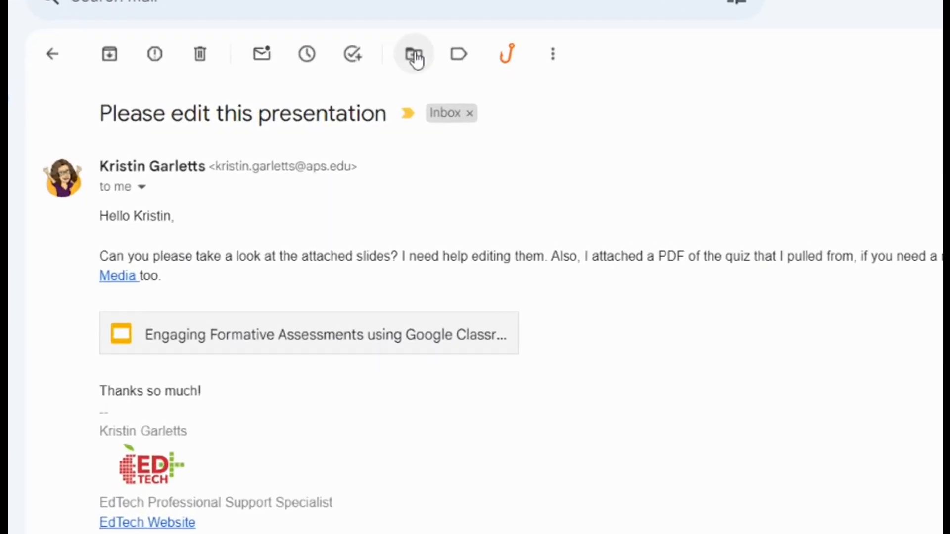
click(463, 63)
click(479, 169)
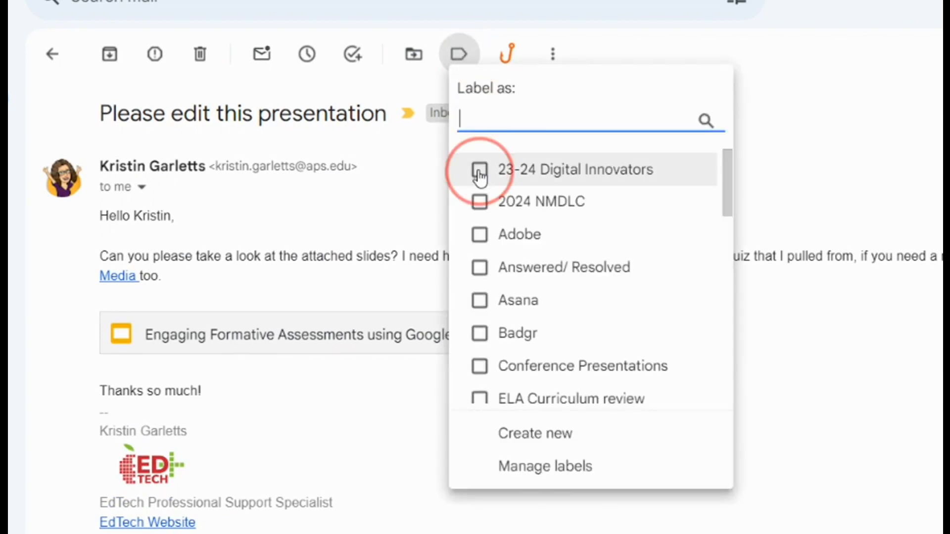
click(479, 214)
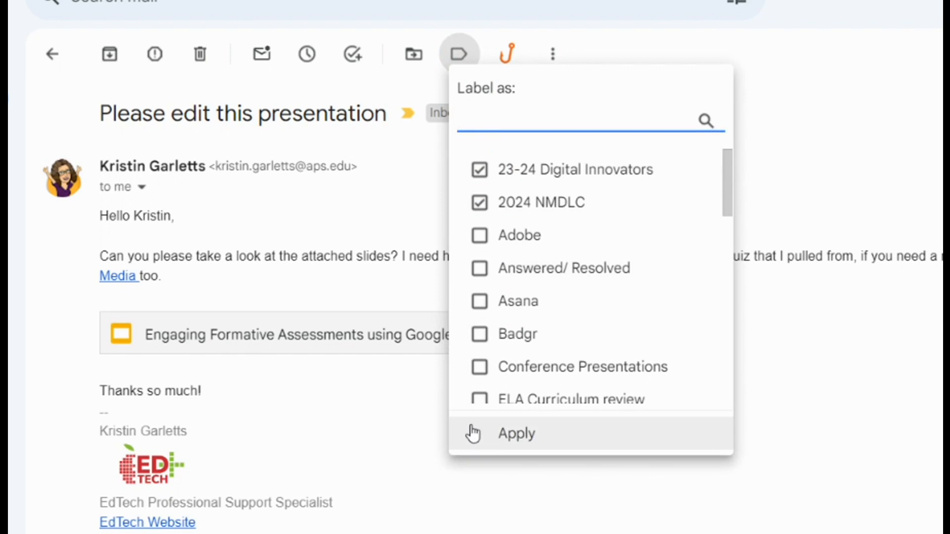
click(498, 436)
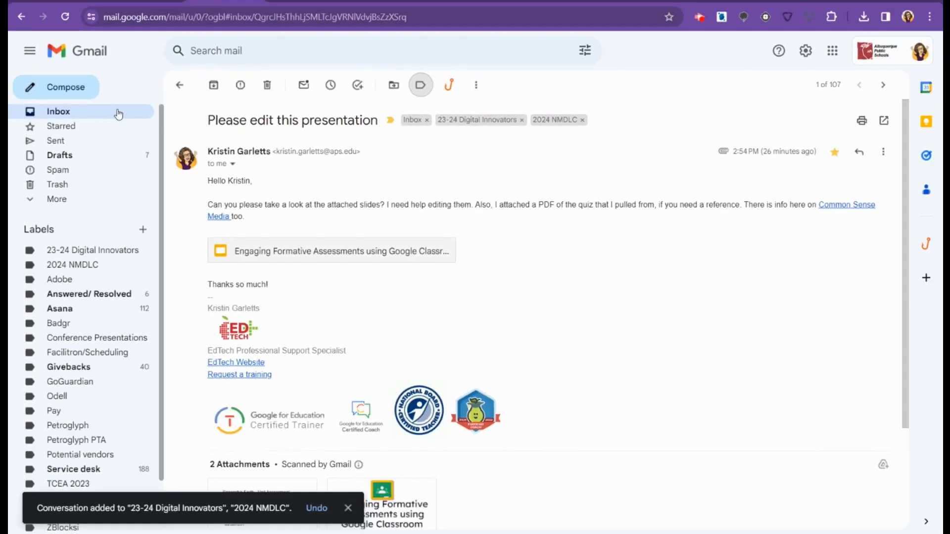
Return to the inbox, reopen "Please edit this presentation", and remove its 23-24 Digital Innovators and 2024 NMDLC labels
click(118, 112)
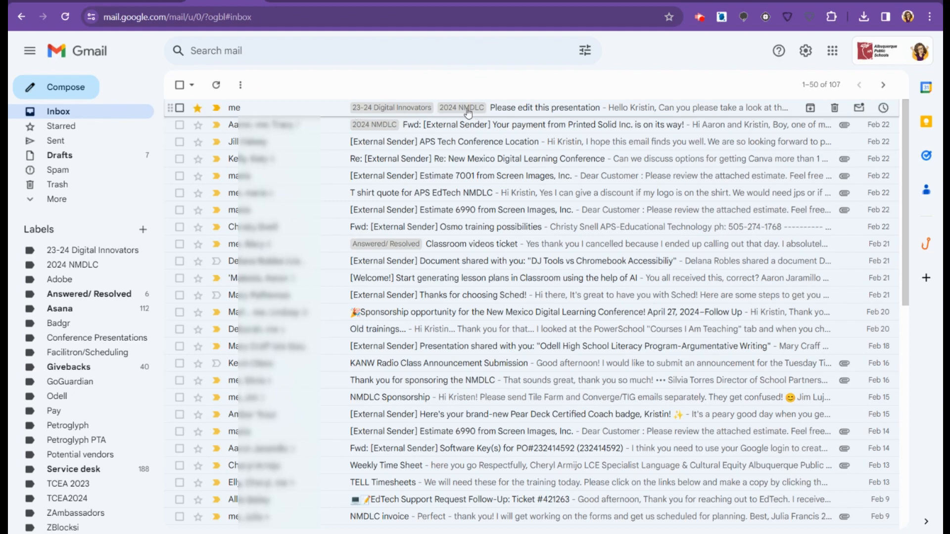
click(499, 109)
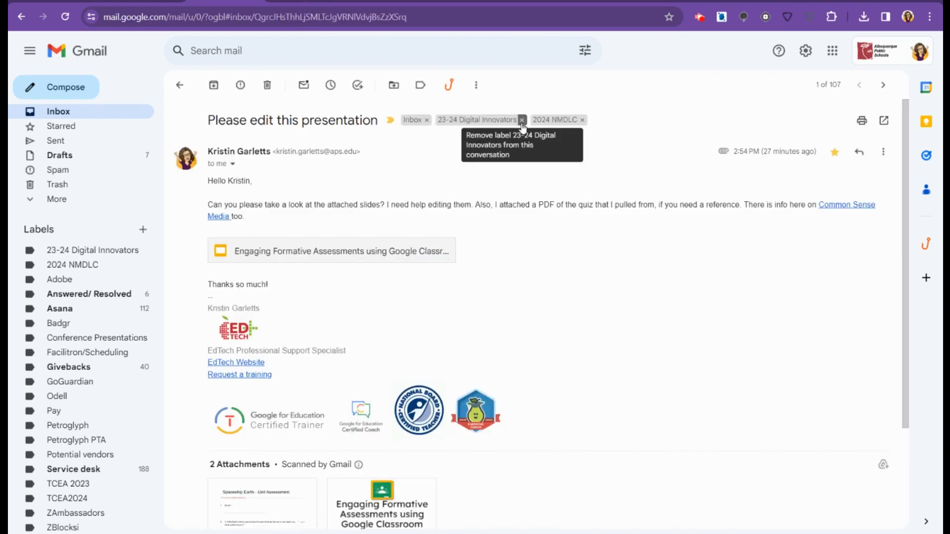
click(522, 120)
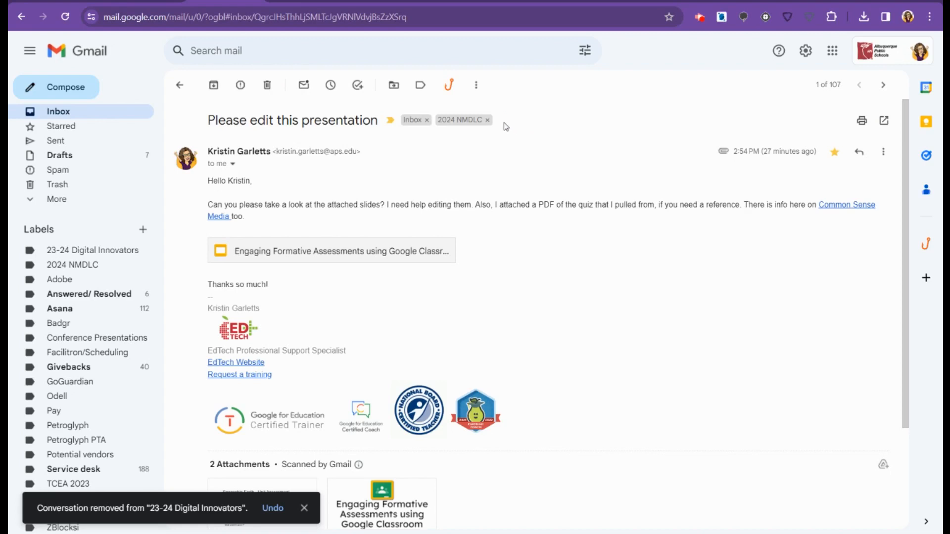
click(487, 120)
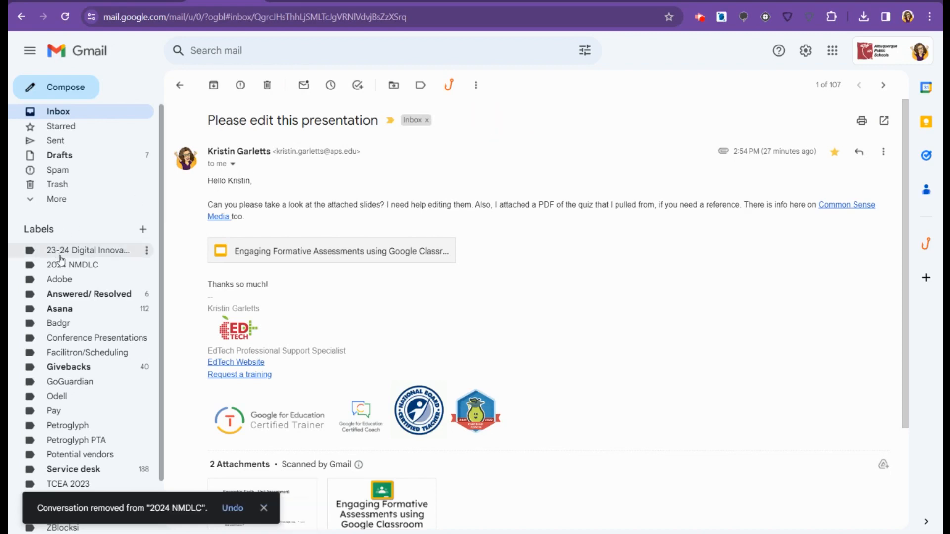
Set the 23-24 Digital Innovators label's color to light purple, and review that label's other options
click(147, 251)
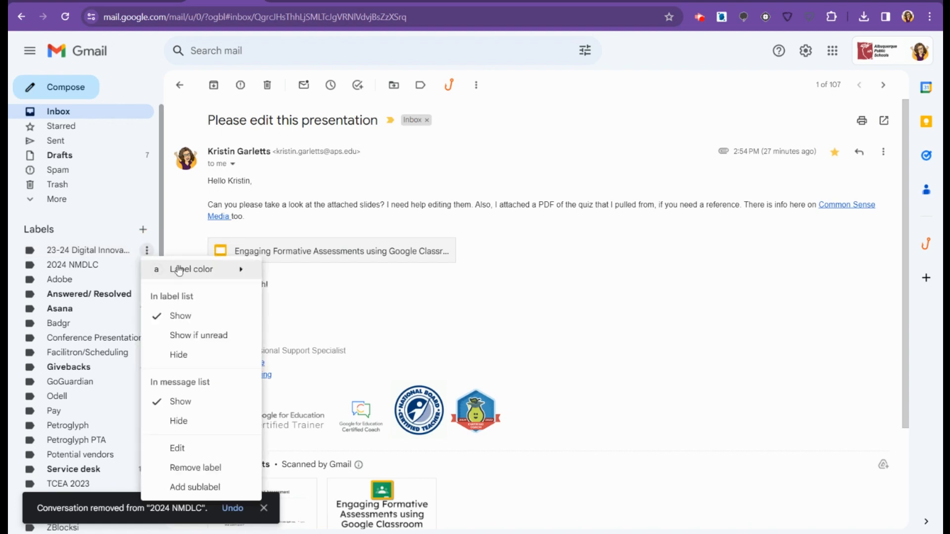
mouse_move(179, 272)
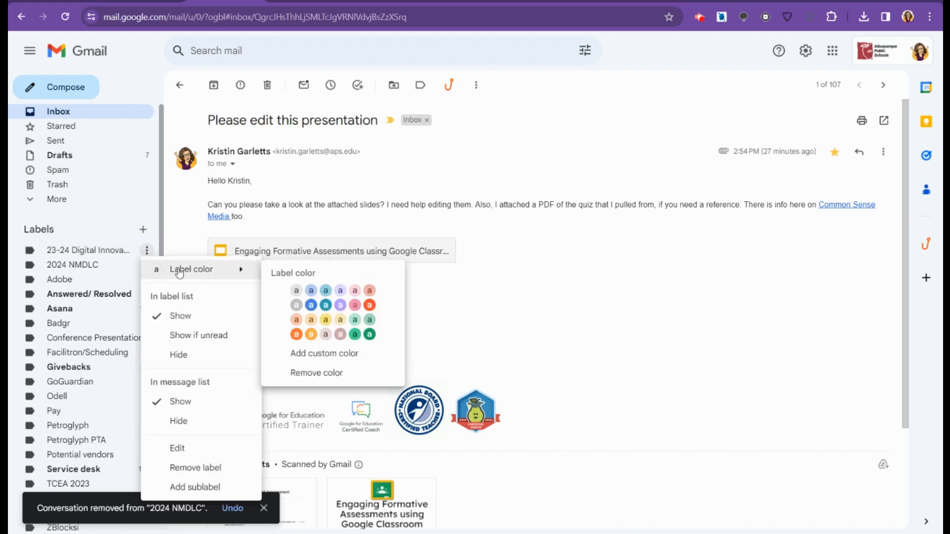
click(339, 292)
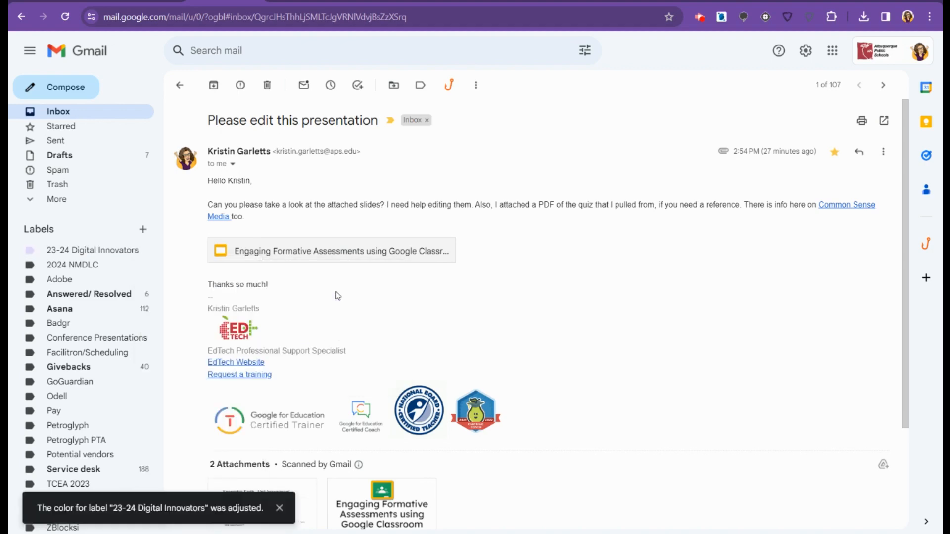
click(147, 251)
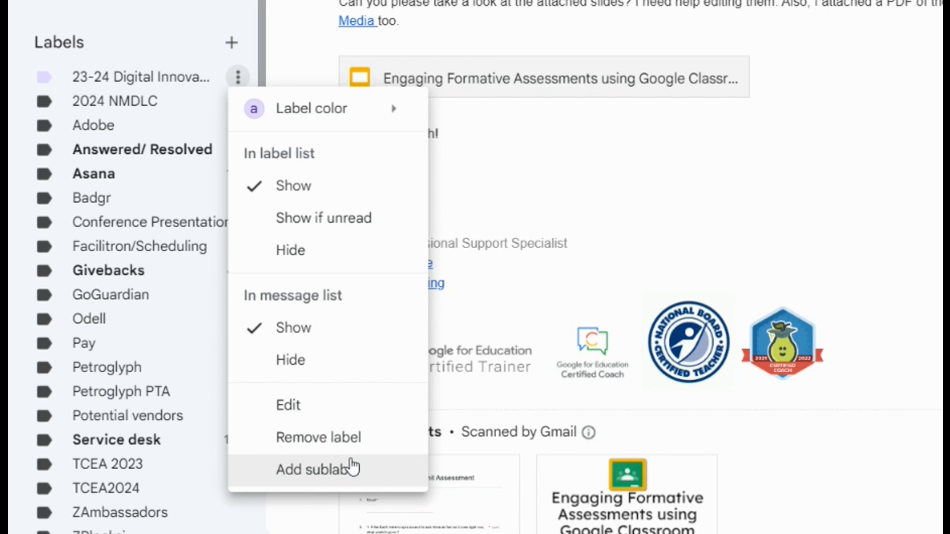
click(115, 77)
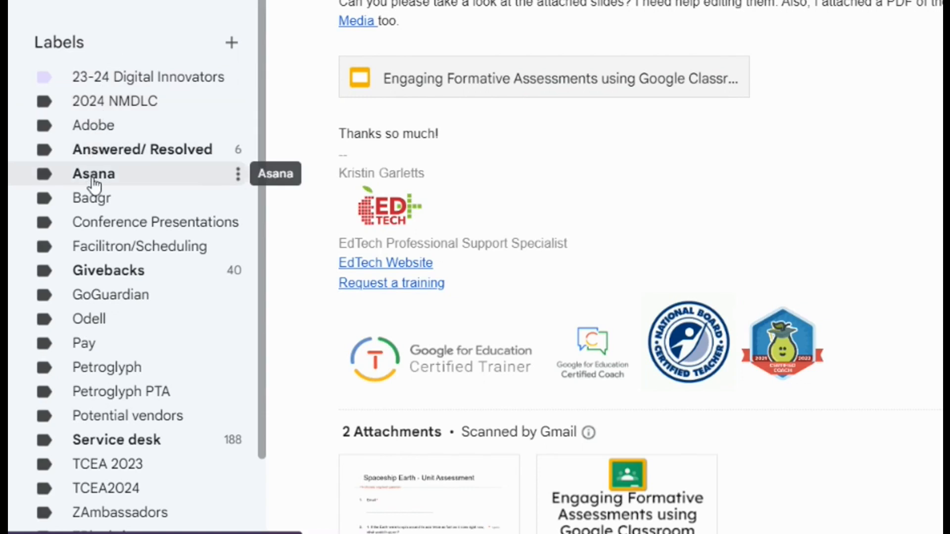
Hide the ZAmbassadors label from the message list
scroll(92, 250, down, 2)
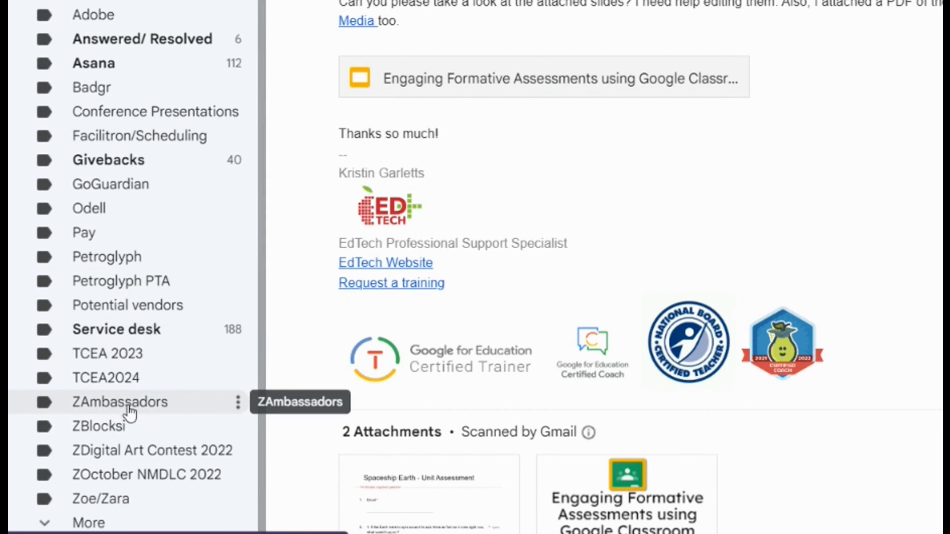
click(238, 402)
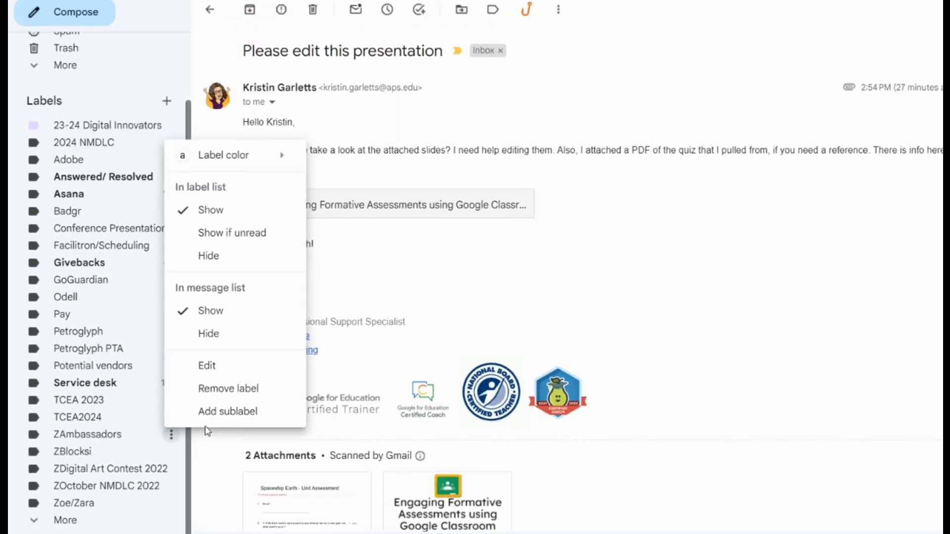
click(221, 335)
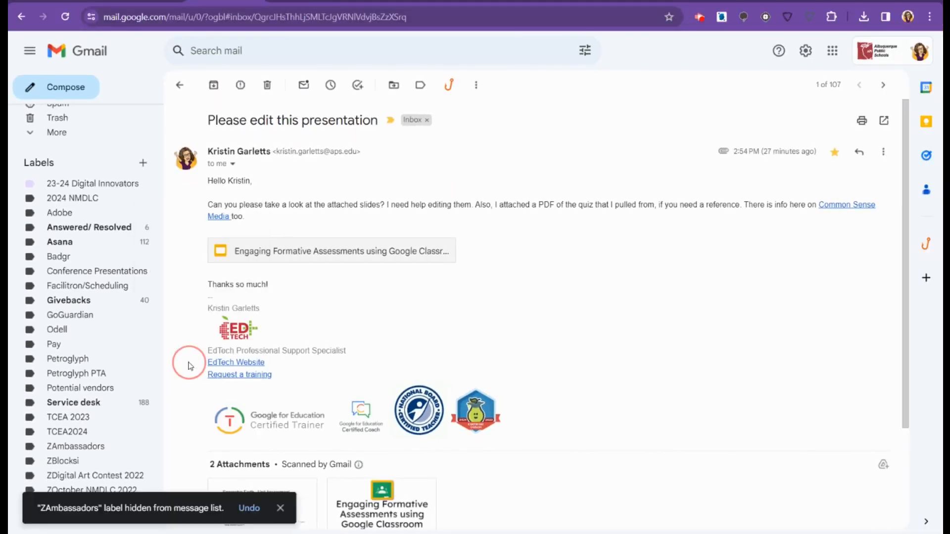
Search the mail by a contact's first name and show the messages for the first suggested person
click(268, 50)
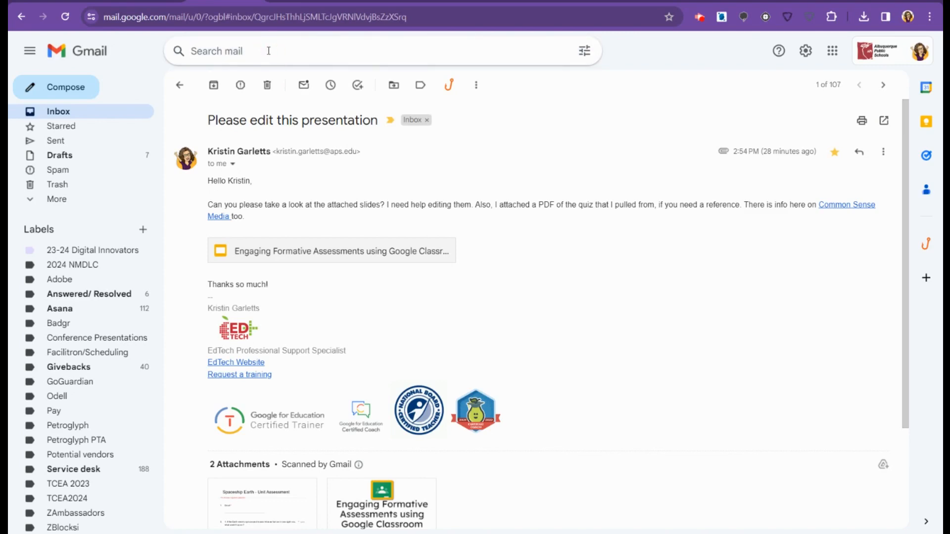
text(tina)
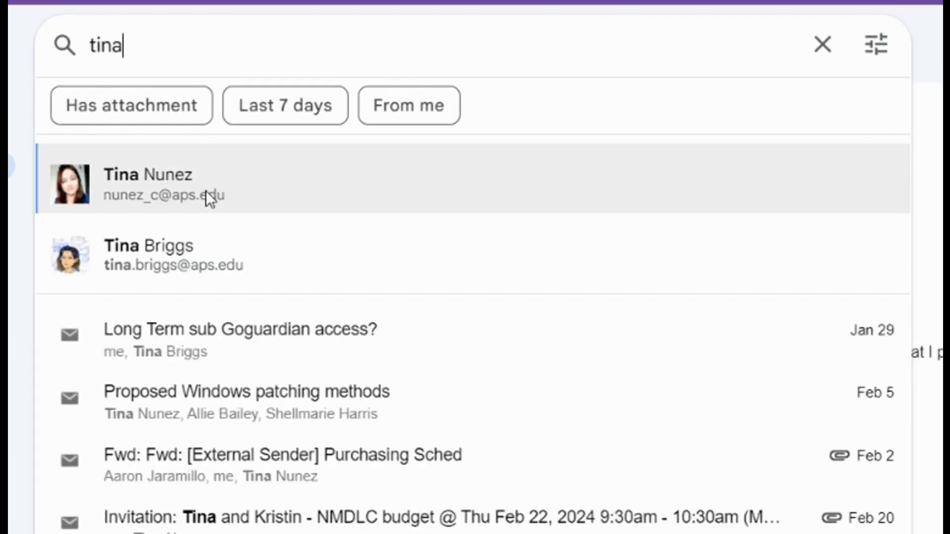
click(206, 193)
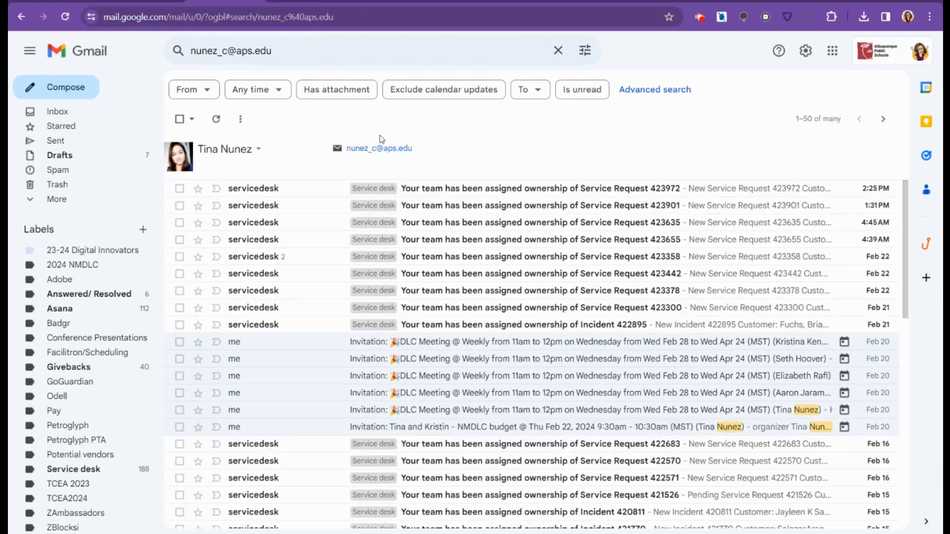
Search the mail for "asana" instead of the contact's address
click(382, 53)
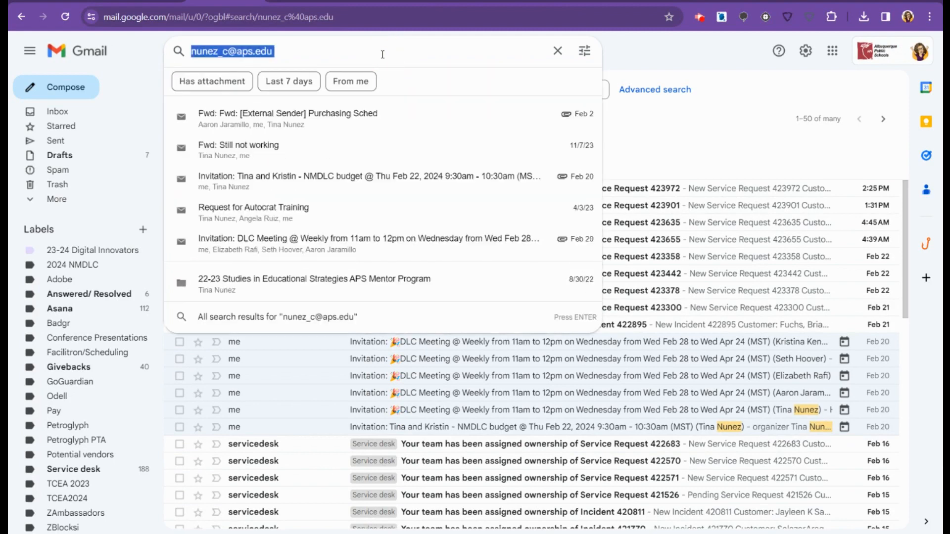
text(asana)
key(Return)
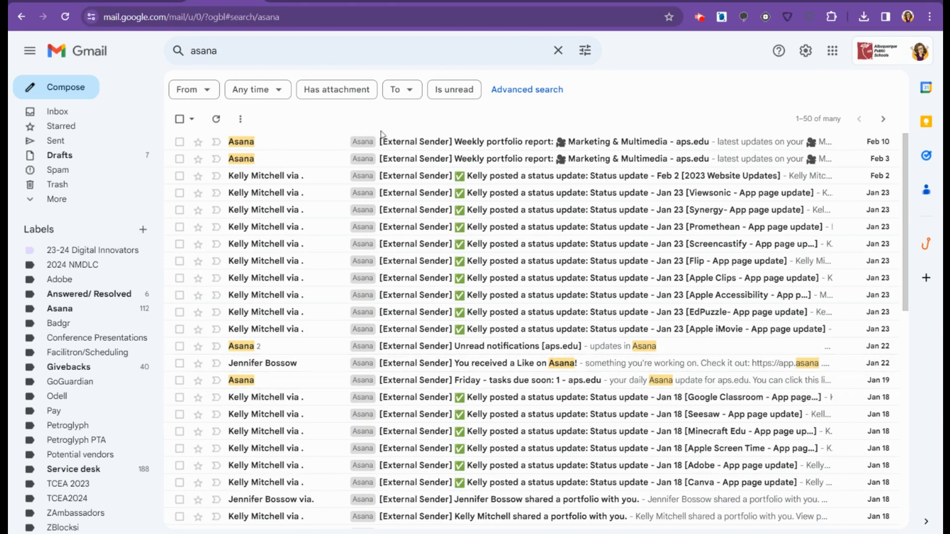
Clear the "asana" search and examine the advanced search options, including the recipient and subject fields, date ranges and mail locations
click(557, 51)
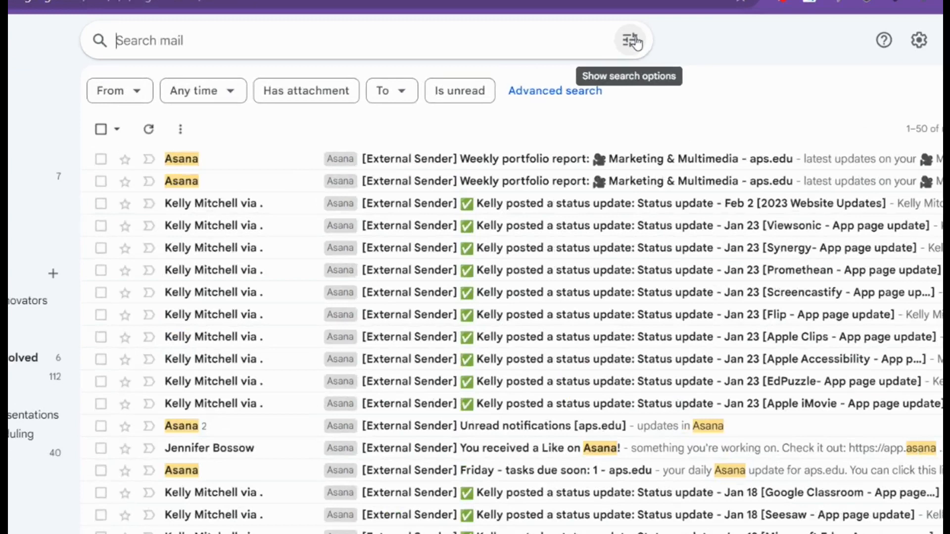
click(587, 51)
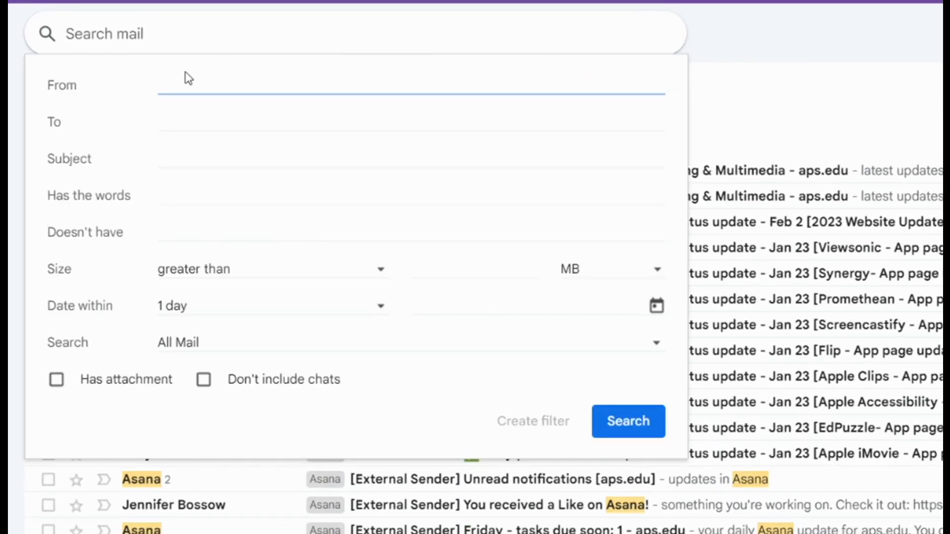
click(175, 121)
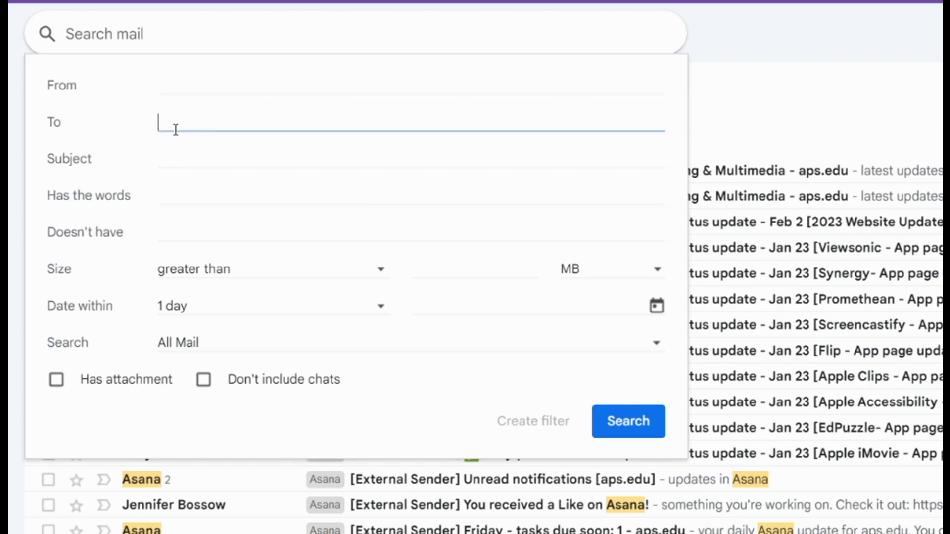
click(181, 154)
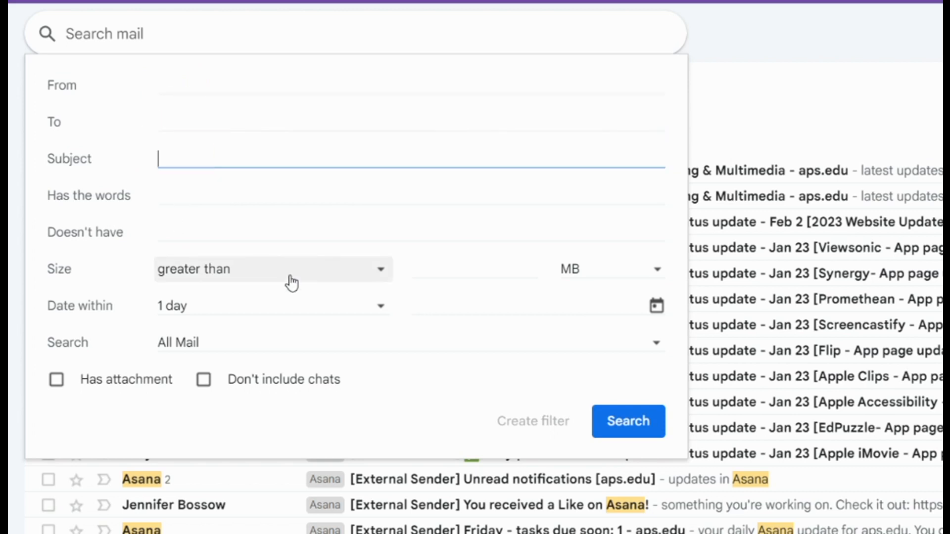
click(324, 319)
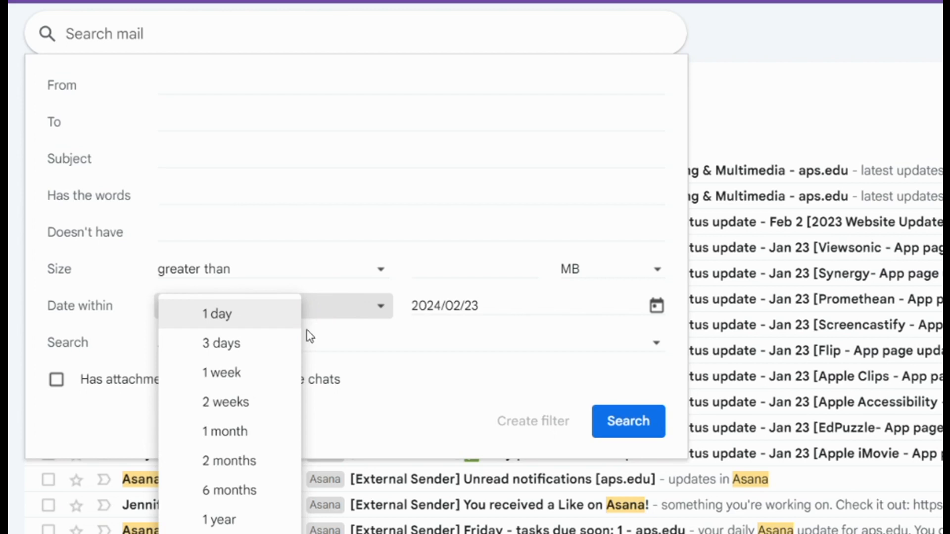
click(402, 374)
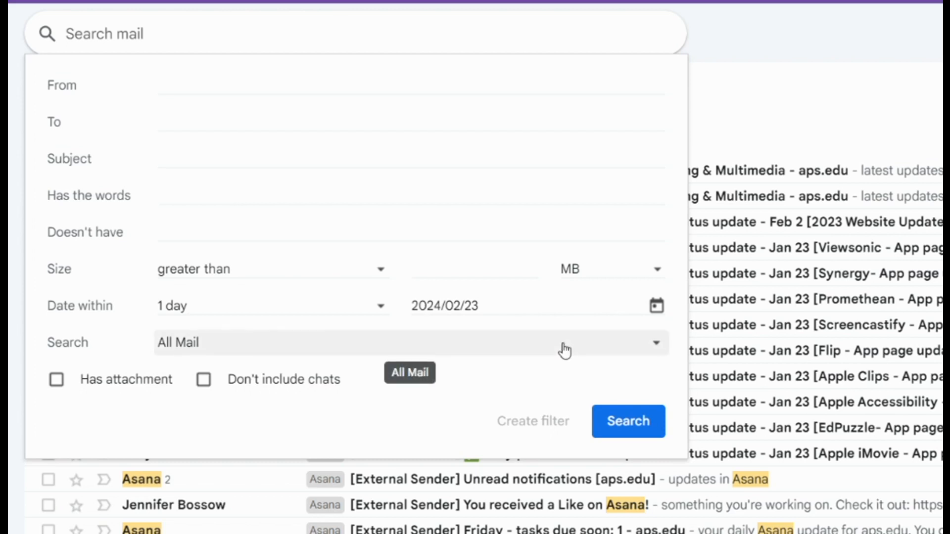
click(653, 343)
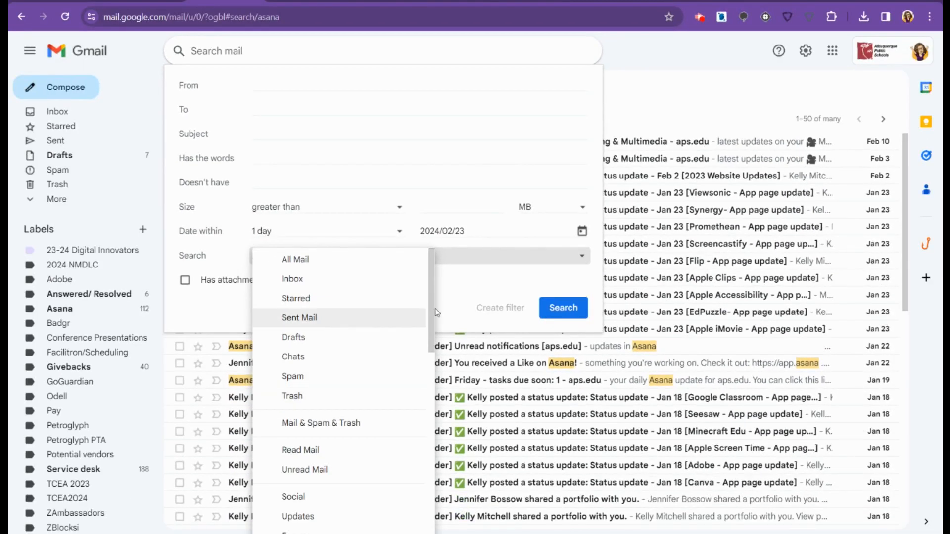
click(448, 291)
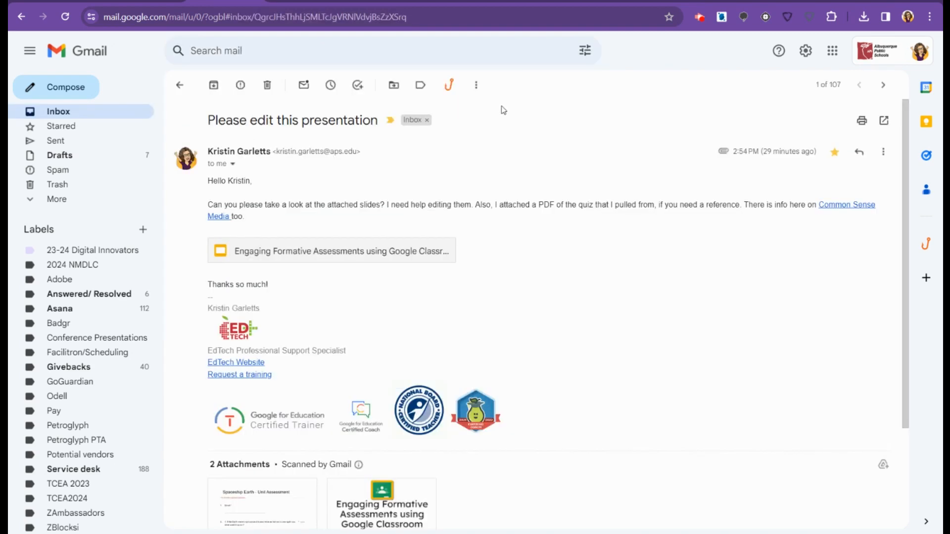
Start a filter for messages like "Please edit this presentation" and continue to the actions available for matching mail
click(487, 53)
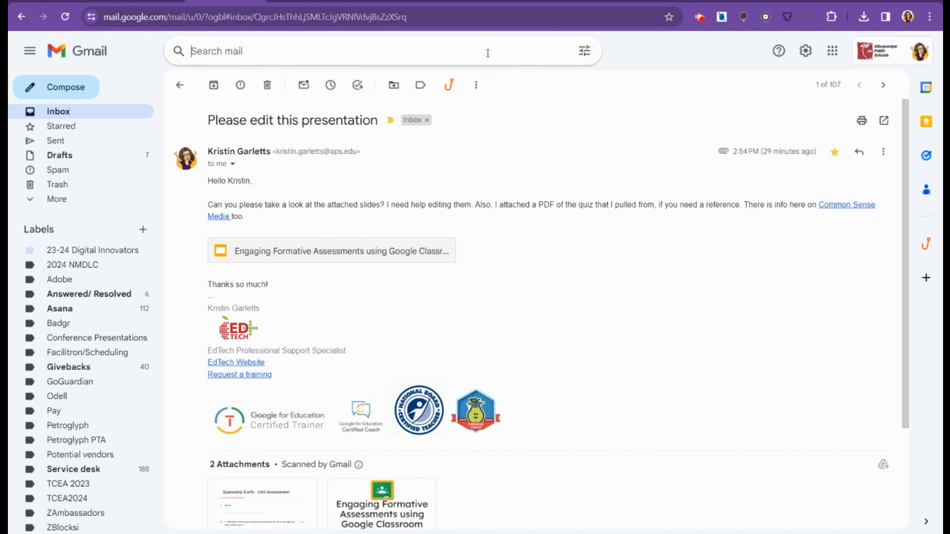
click(478, 92)
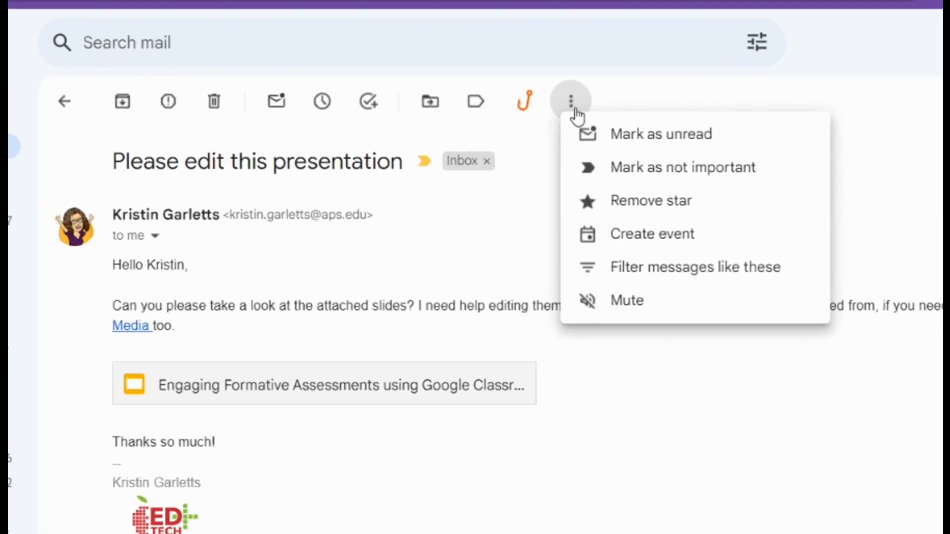
click(651, 272)
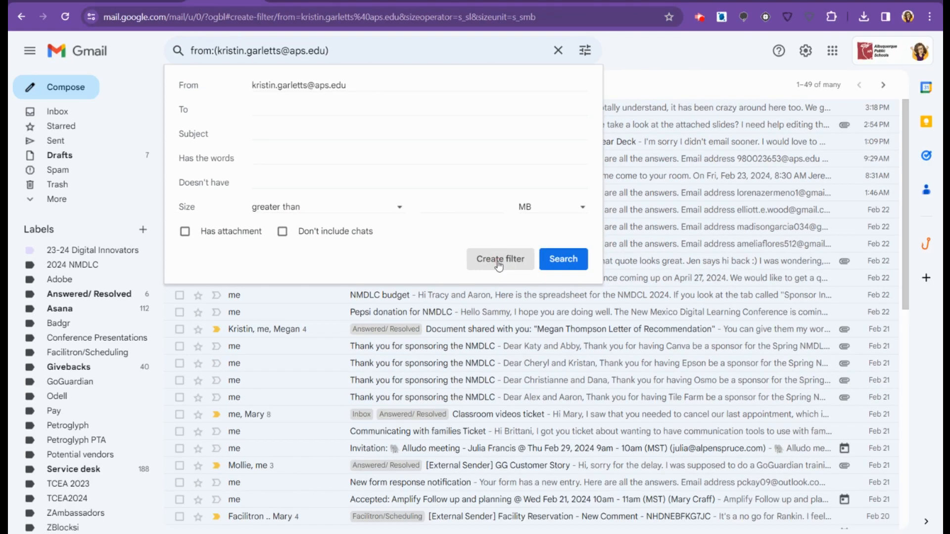
click(610, 410)
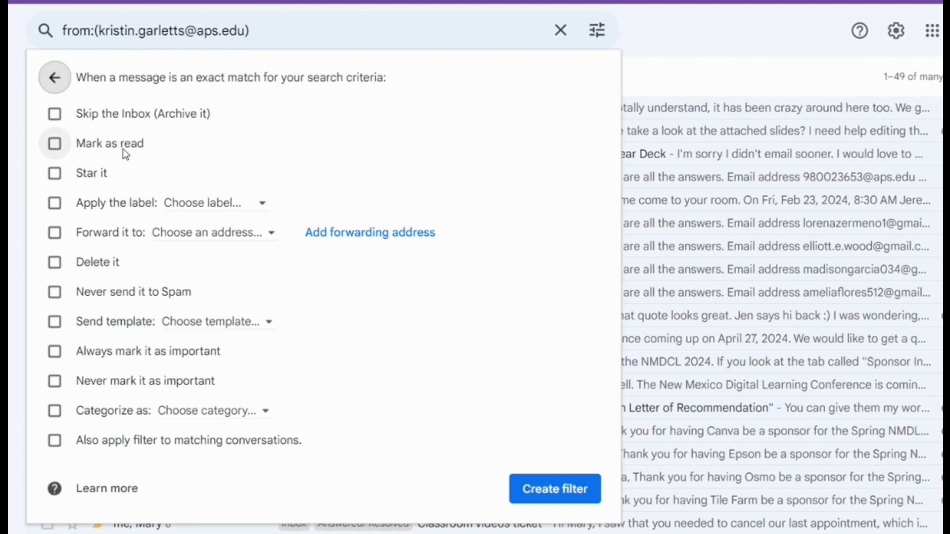
Examine the filter's label, template and category choices and its option for applying the filter to matching conversations
click(221, 204)
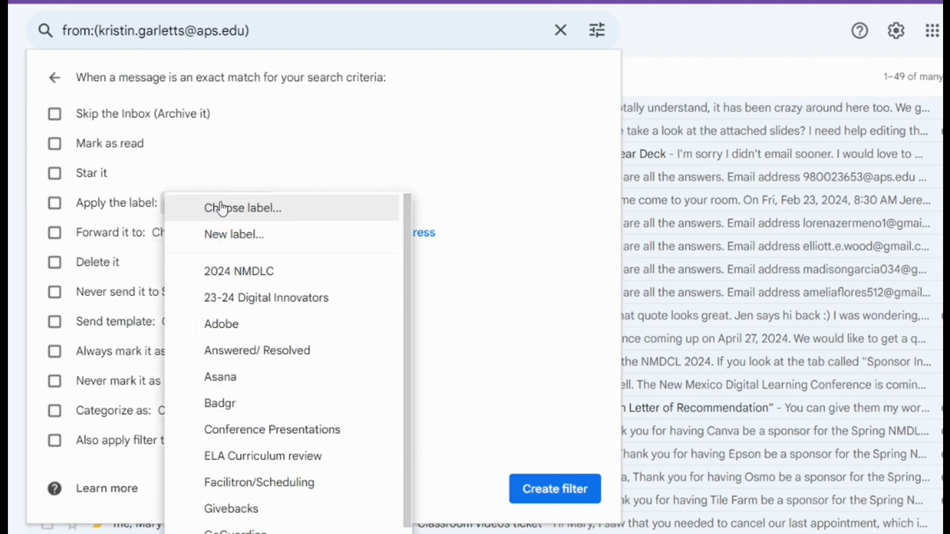
click(350, 178)
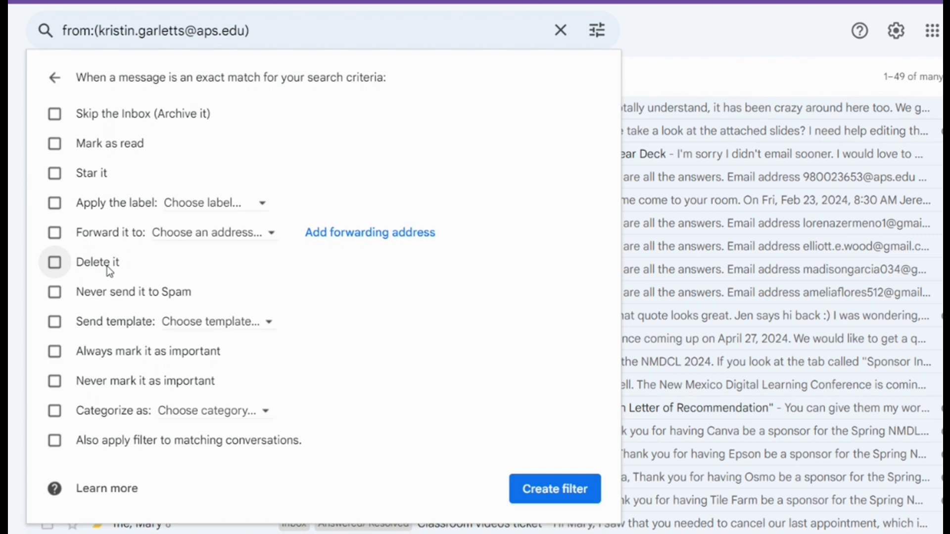
click(197, 323)
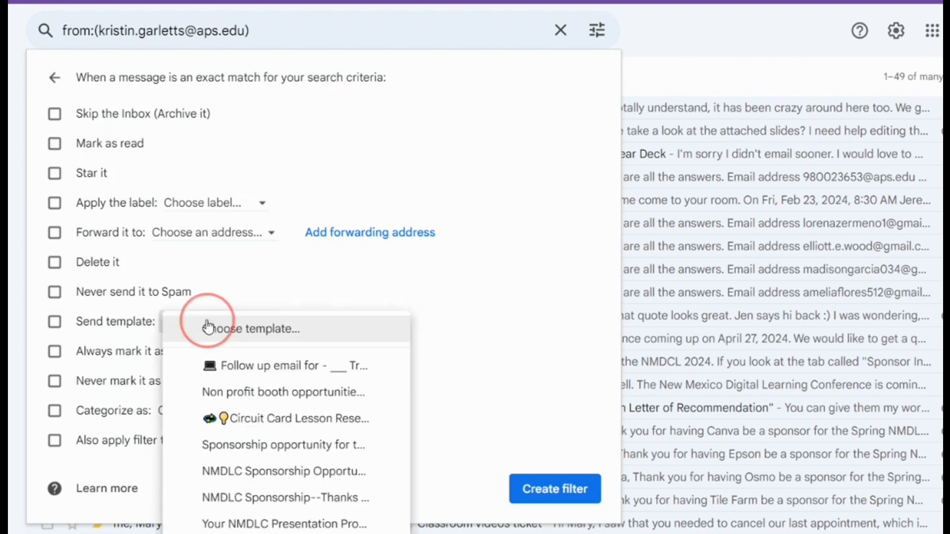
click(308, 287)
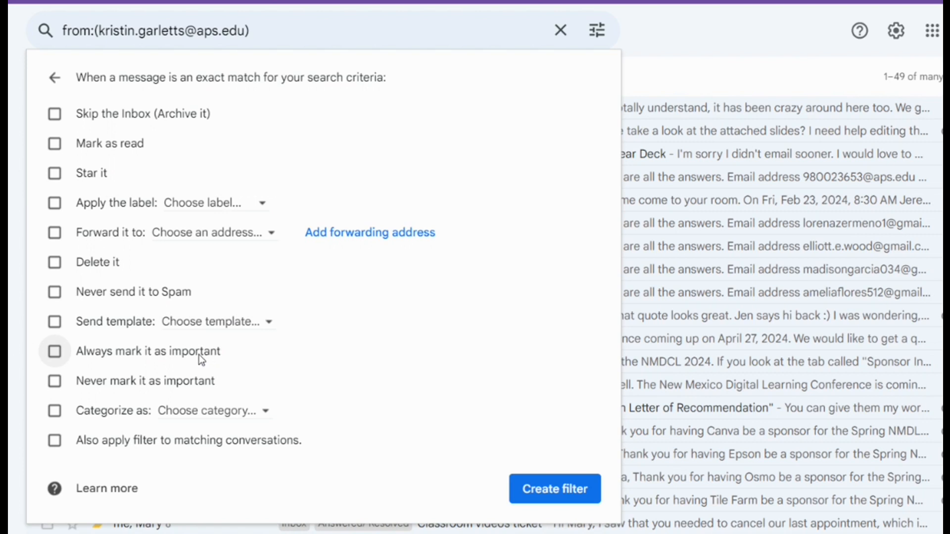
click(213, 411)
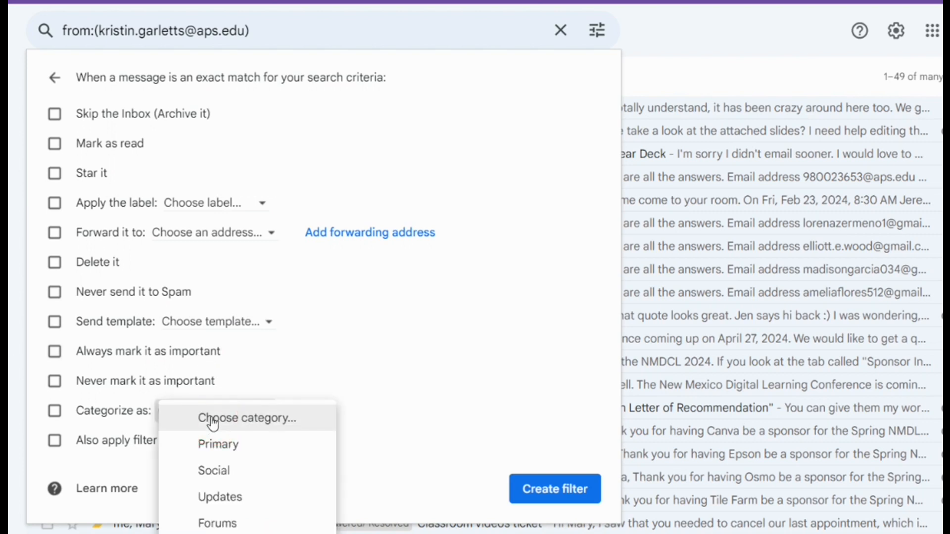
click(329, 380)
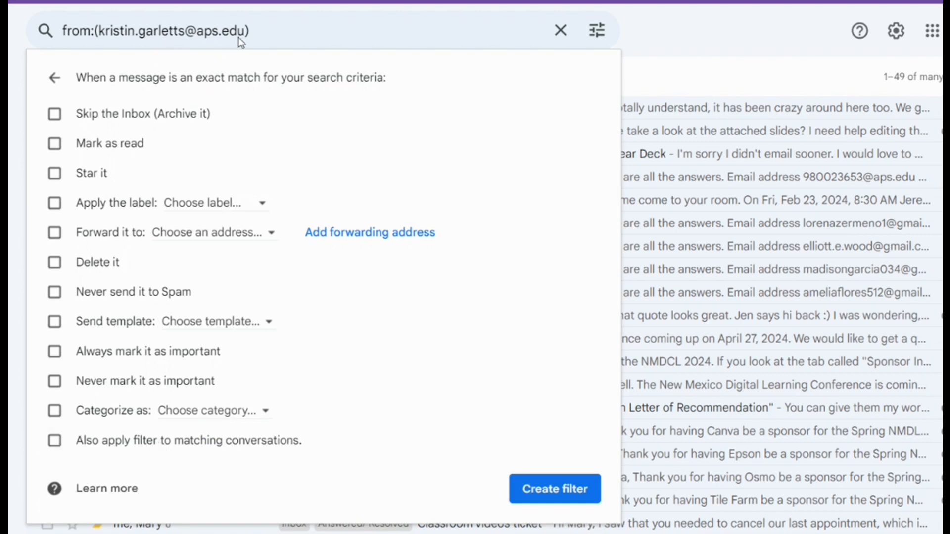
click(55, 443)
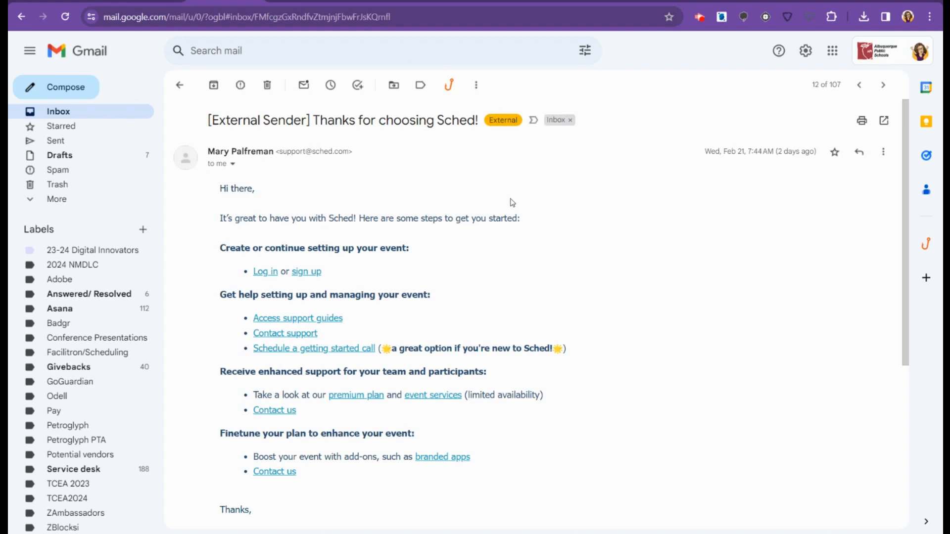
Start a filter for mail from "sched" using the advanced search options
click(586, 57)
click(296, 81)
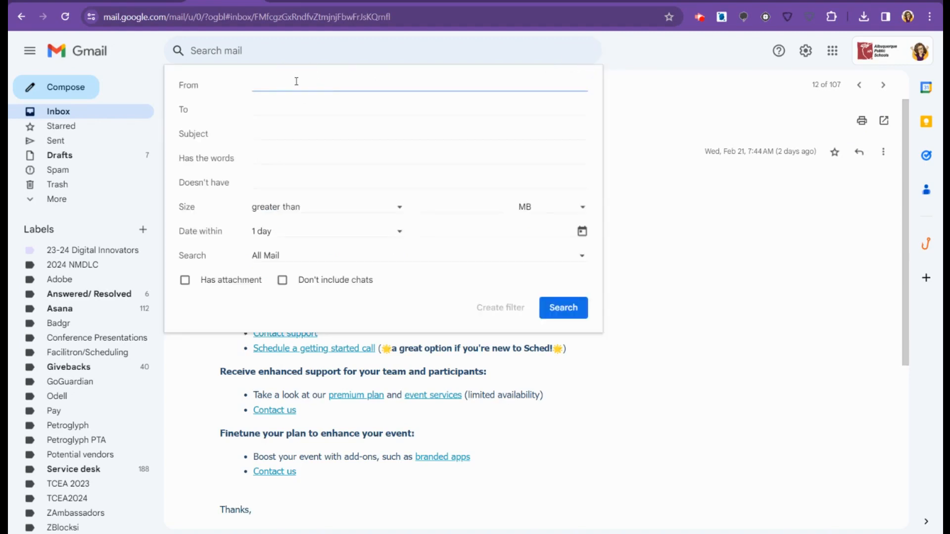
text(sched)
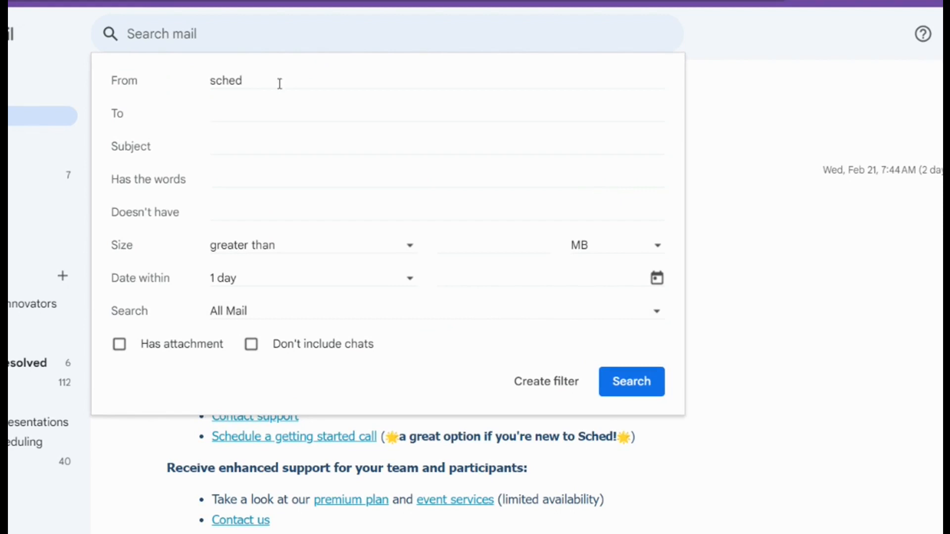
click(548, 386)
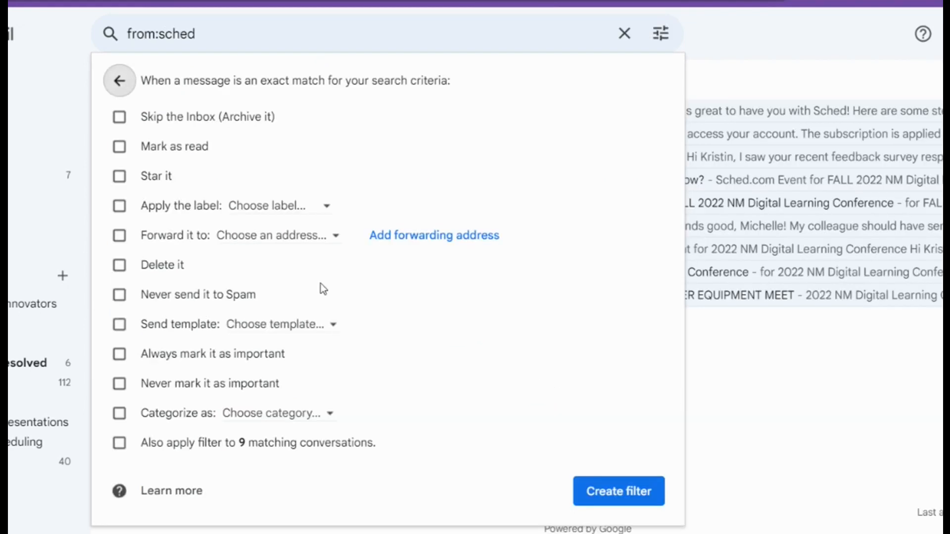
Make the filter apply a new label named "Sched" to matching messages
click(120, 207)
click(321, 207)
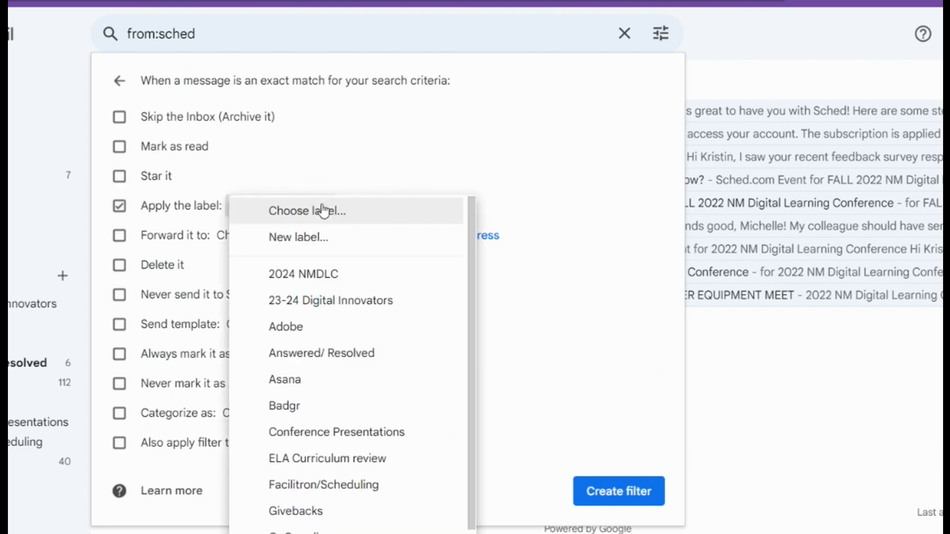
click(304, 238)
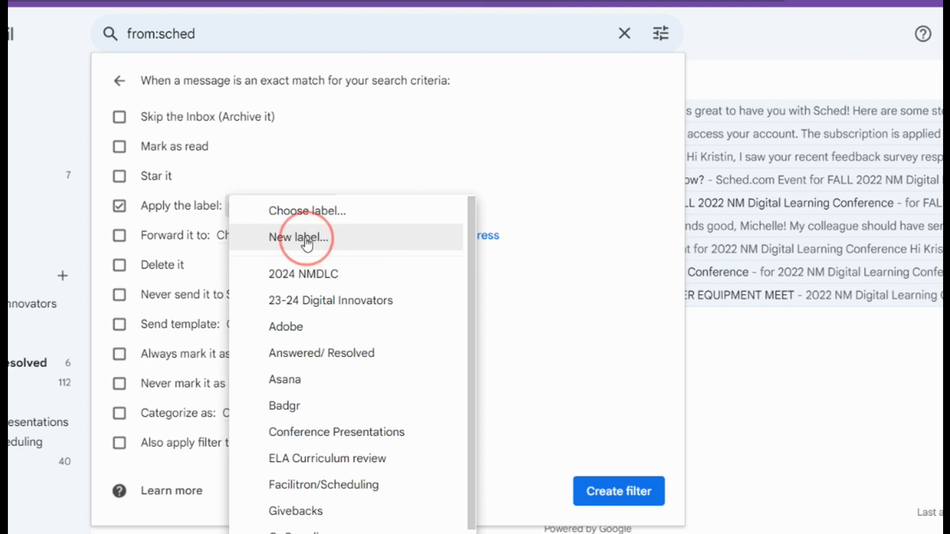
text(Sched)
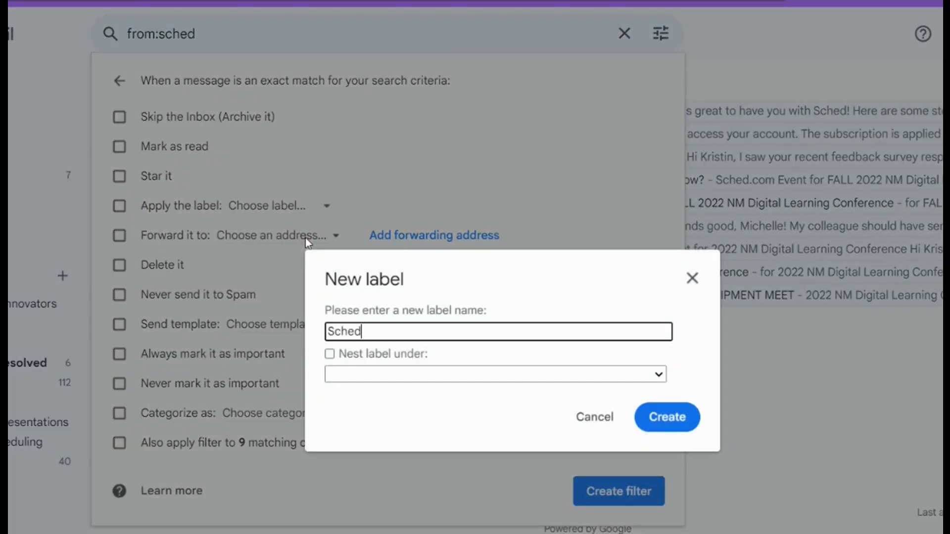
click(670, 417)
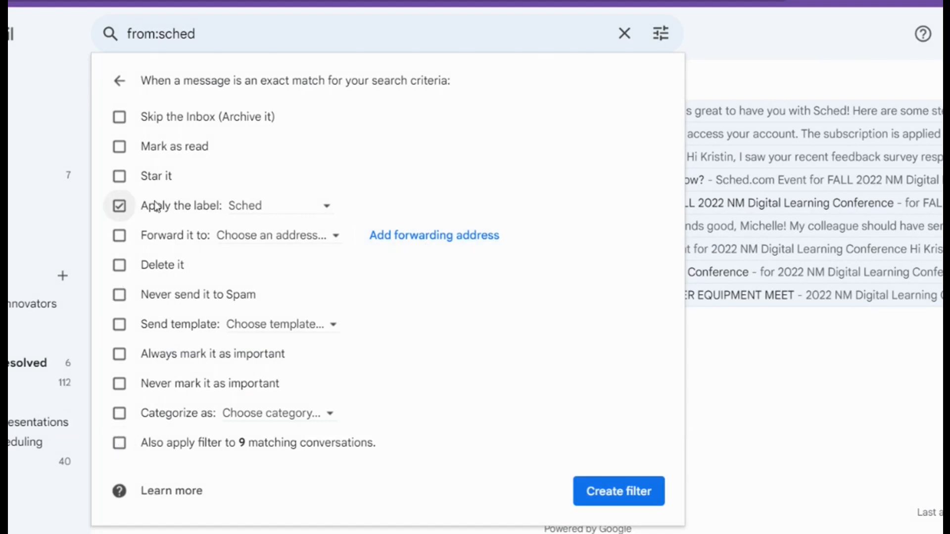
Also apply the filter to matching conversations, never send its messages to Spam, and create the filter
click(120, 449)
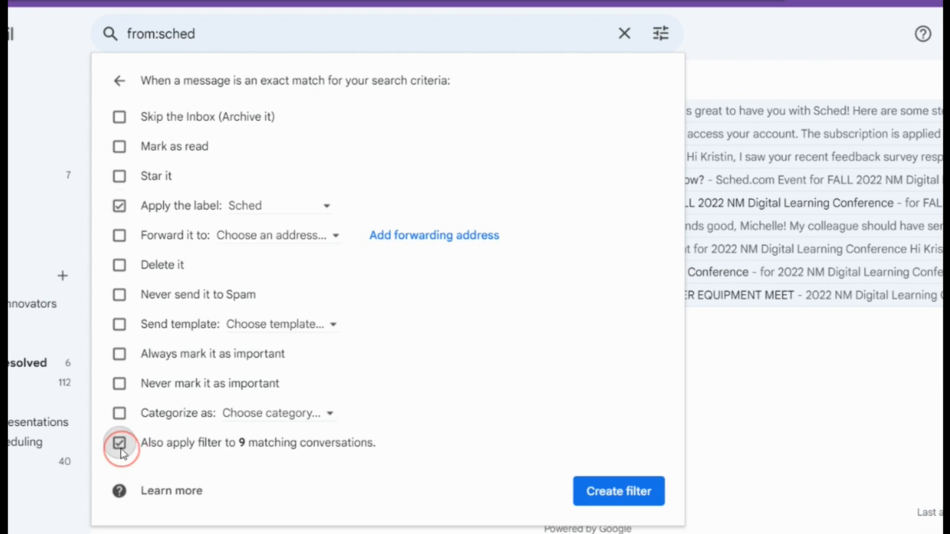
click(120, 297)
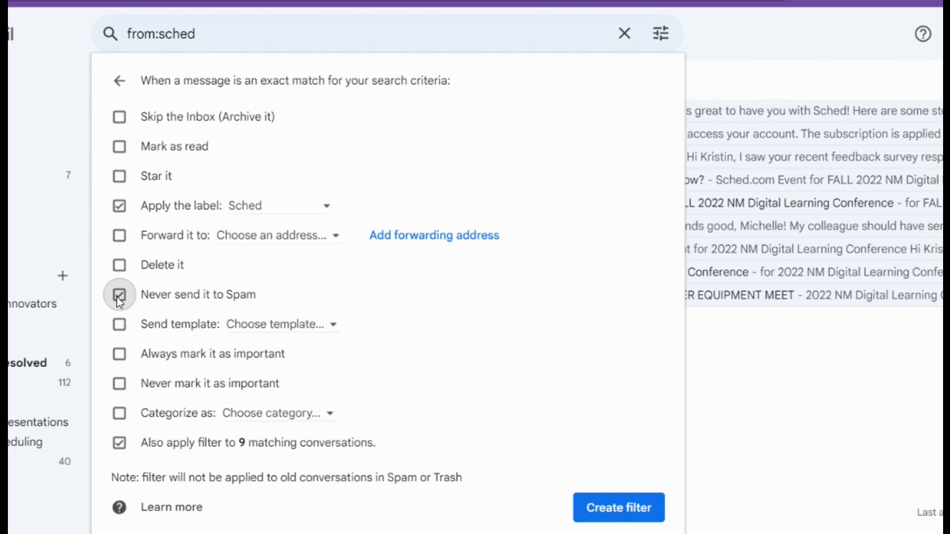
click(604, 515)
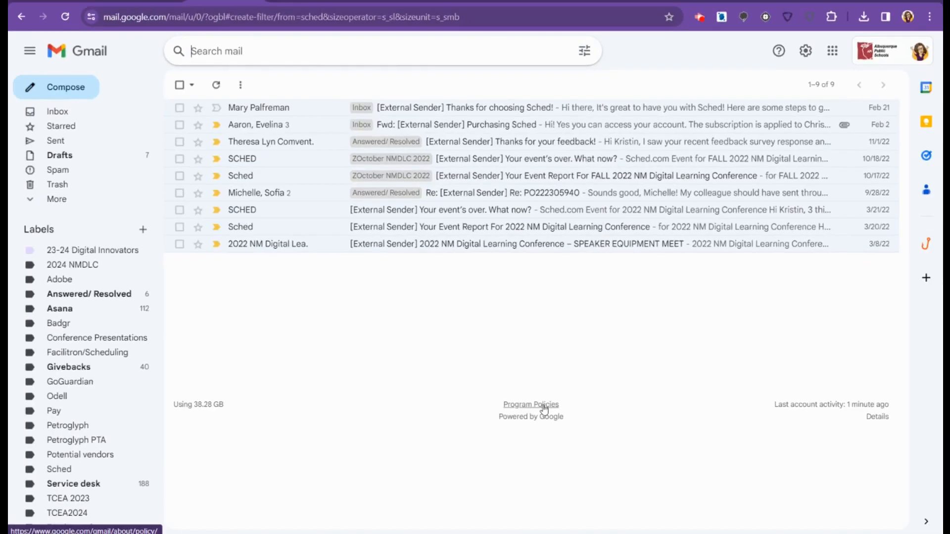
Archive the "[External Sender] Thanks for choosing Sched!" conversation and show the All Mail folder
click(451, 107)
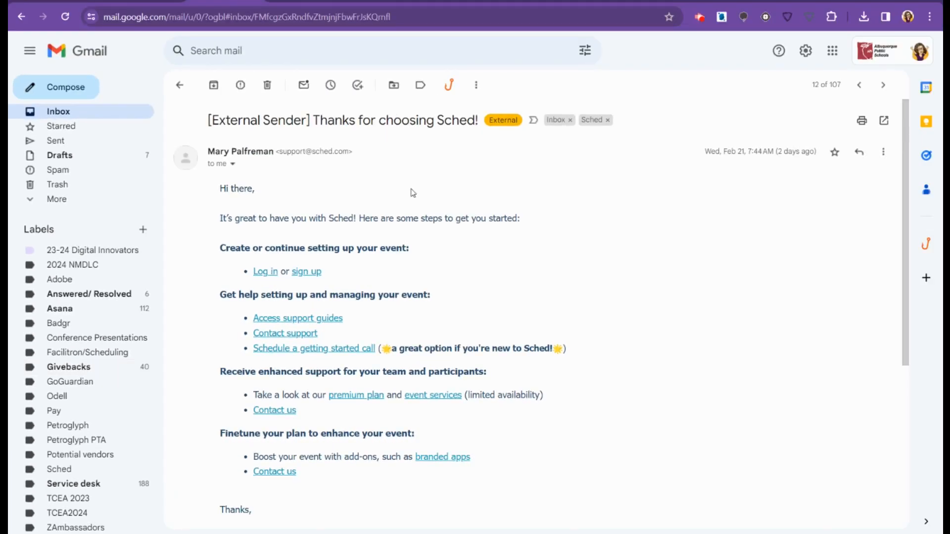
click(214, 85)
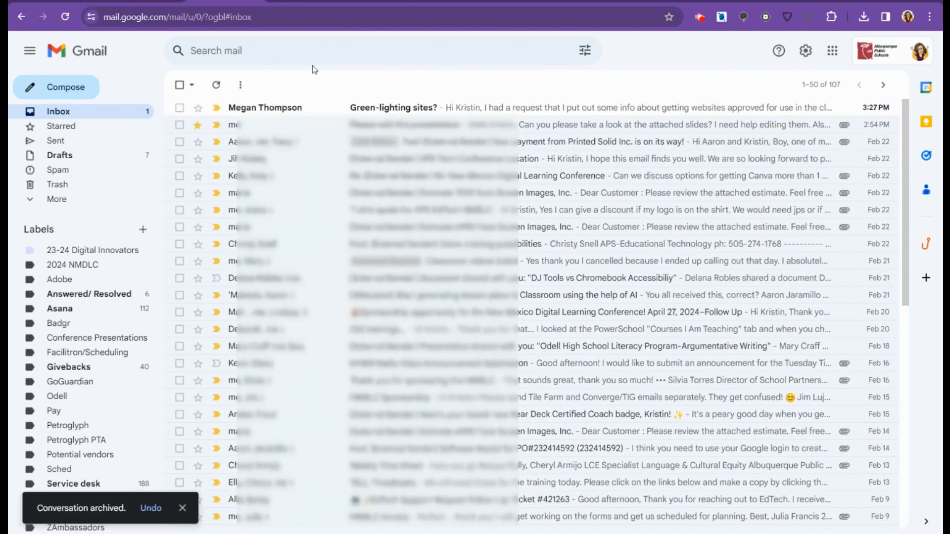
click(56, 199)
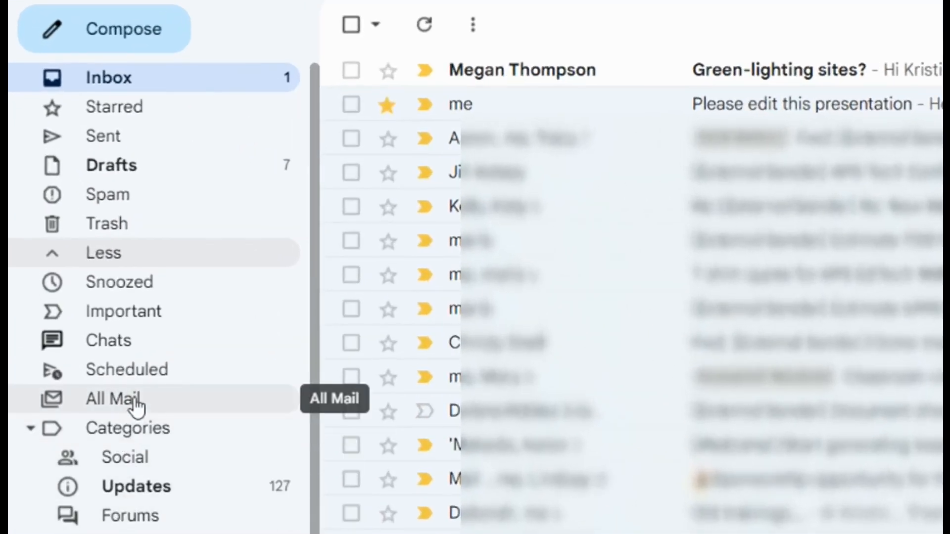
click(134, 403)
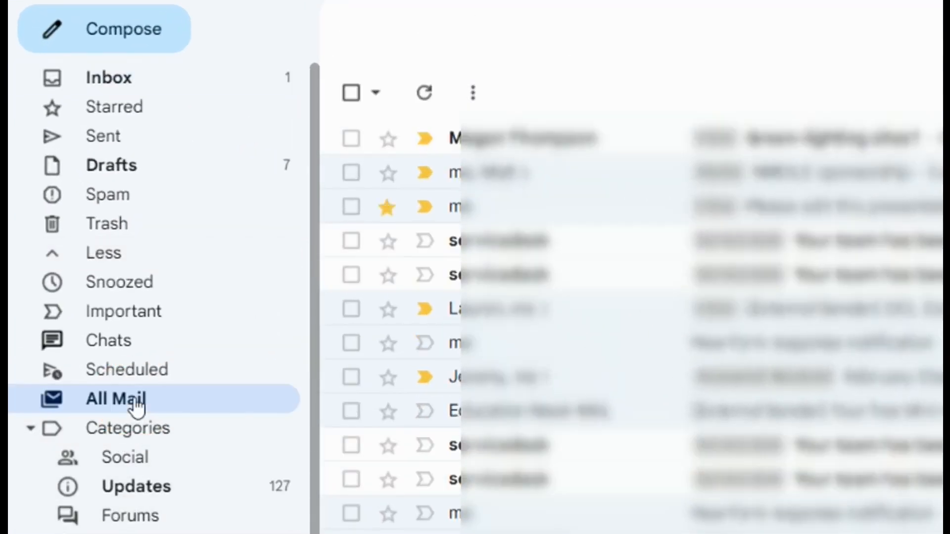